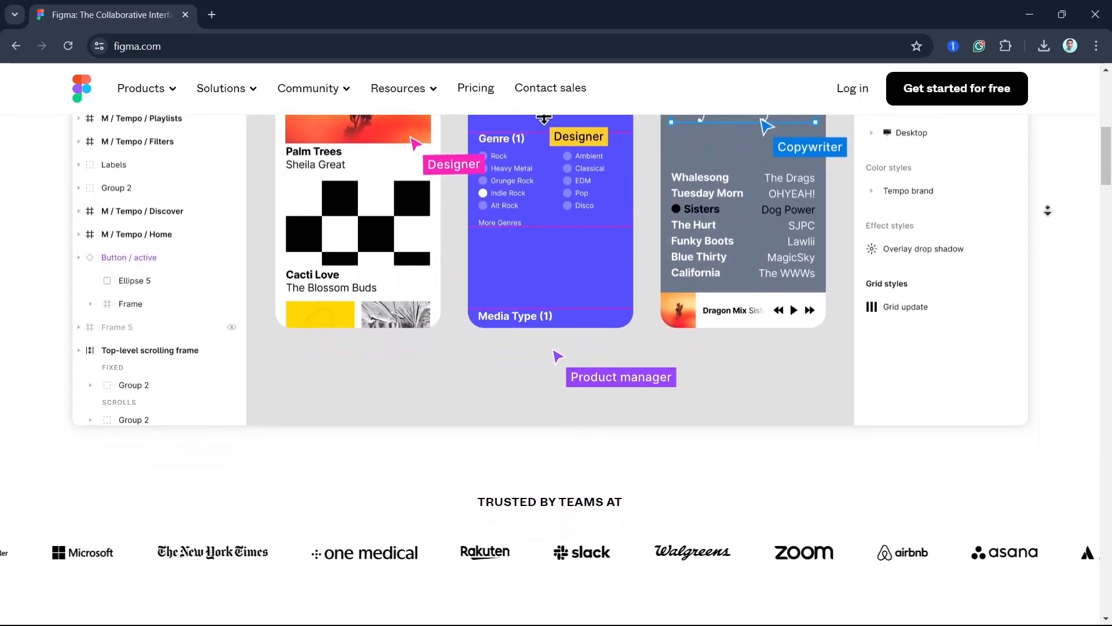
- Start the free sign-up from the figma.com home page to reach the file browser
middle_click(1049, 210)
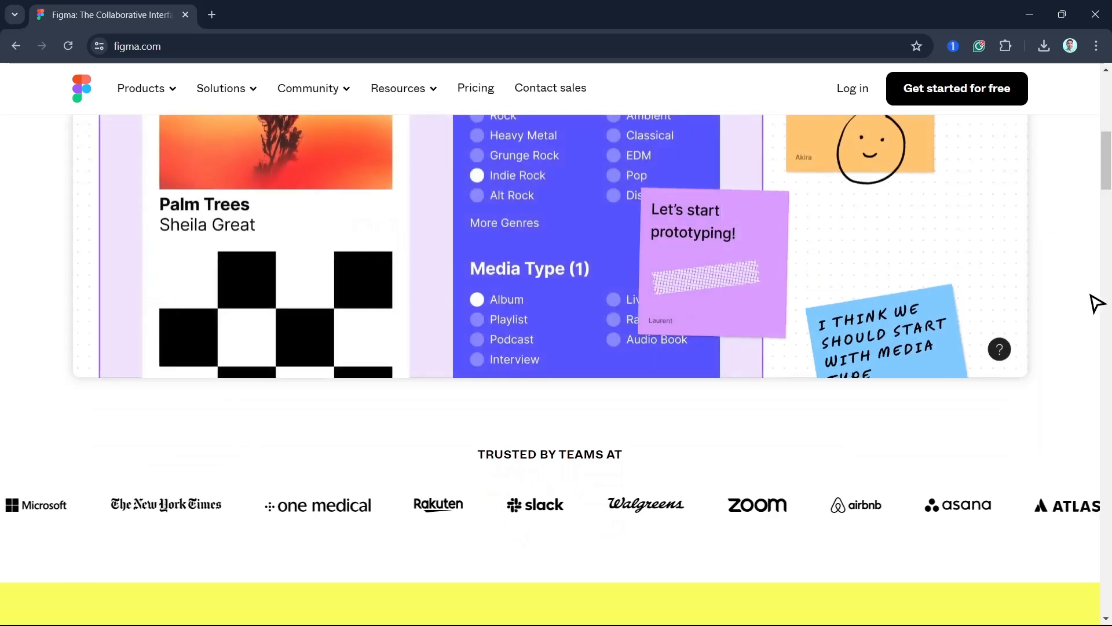
scroll(1095, 303, up, 8)
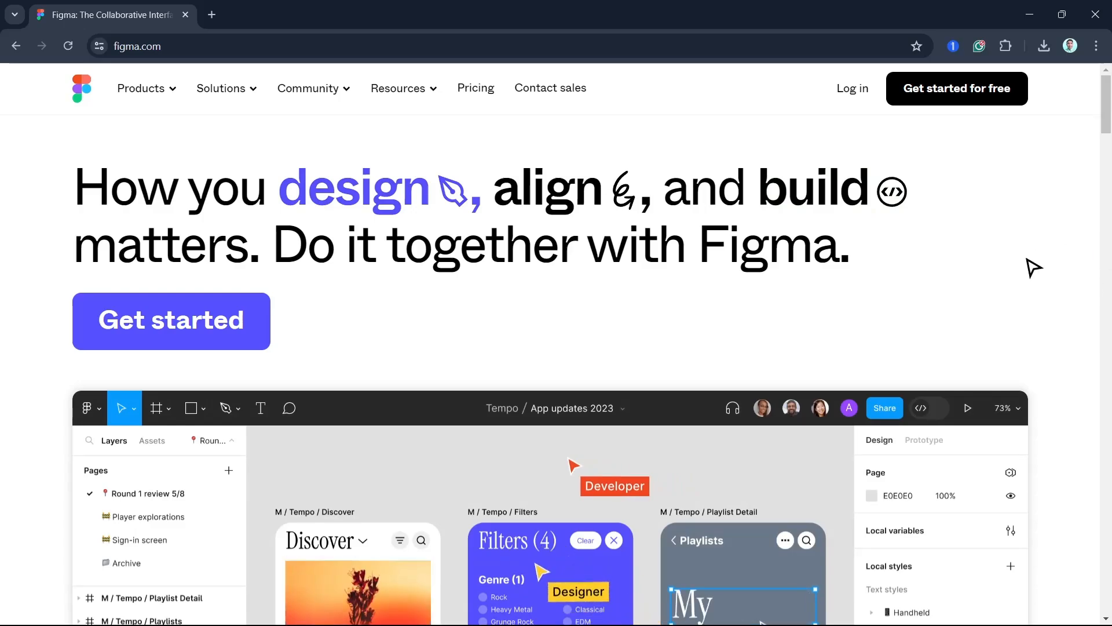
click(195, 47)
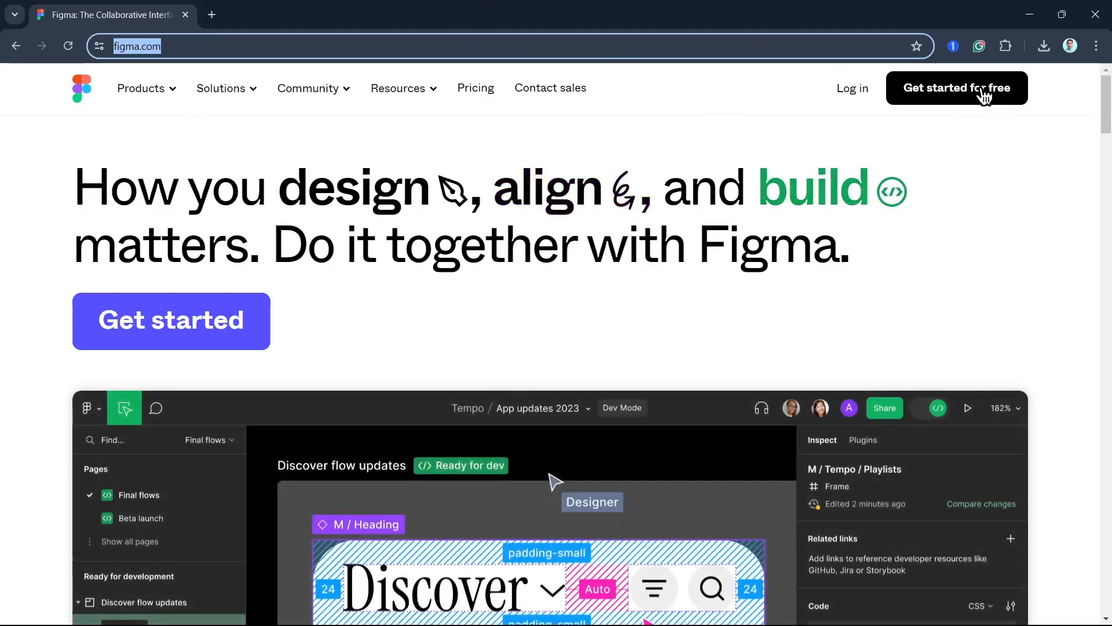
click(973, 88)
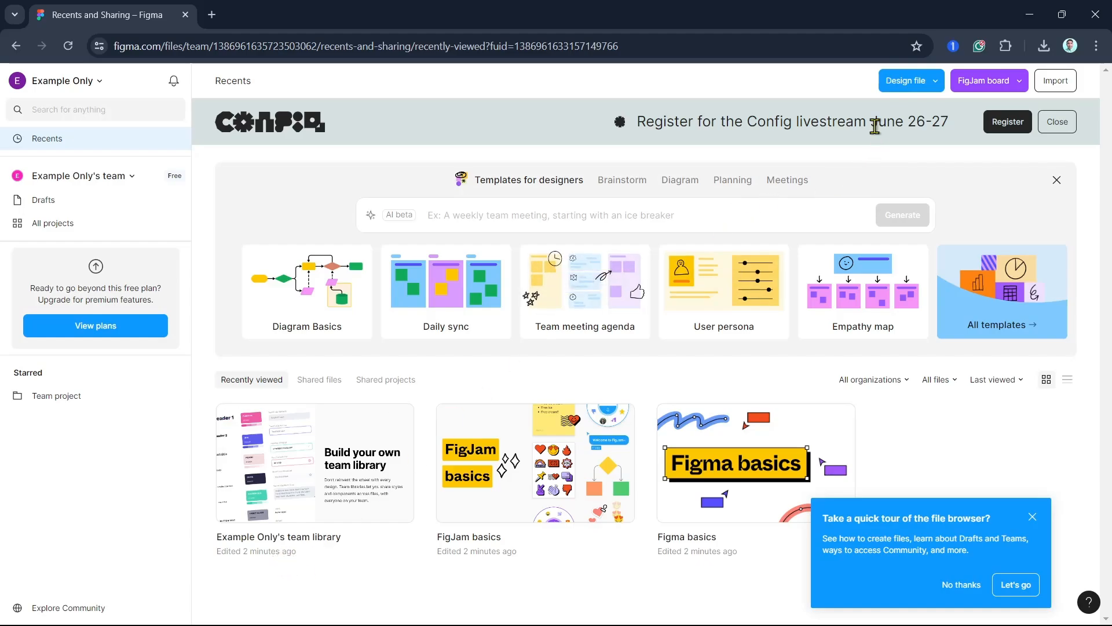
- Create a new design file in the team project and step through the onboarding tips to the end
click(938, 85)
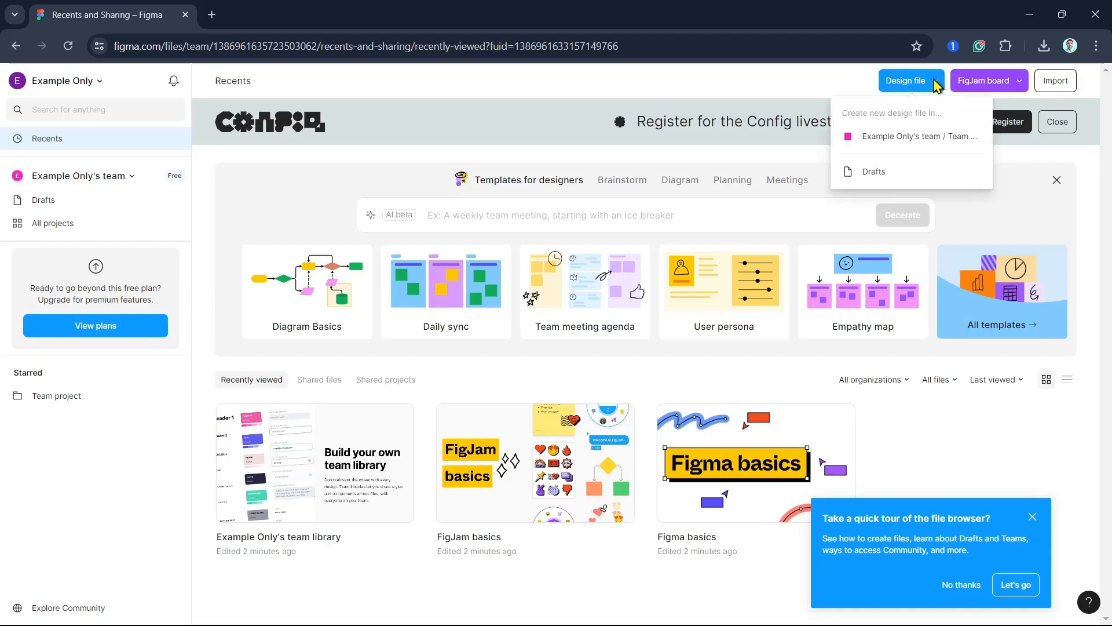
click(917, 137)
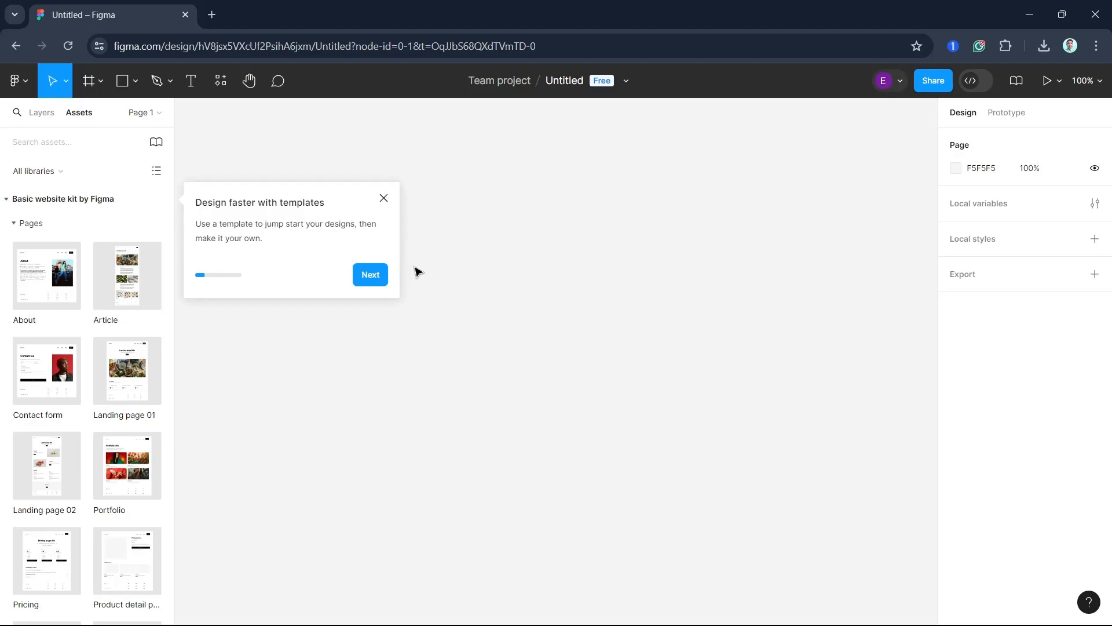
click(369, 275)
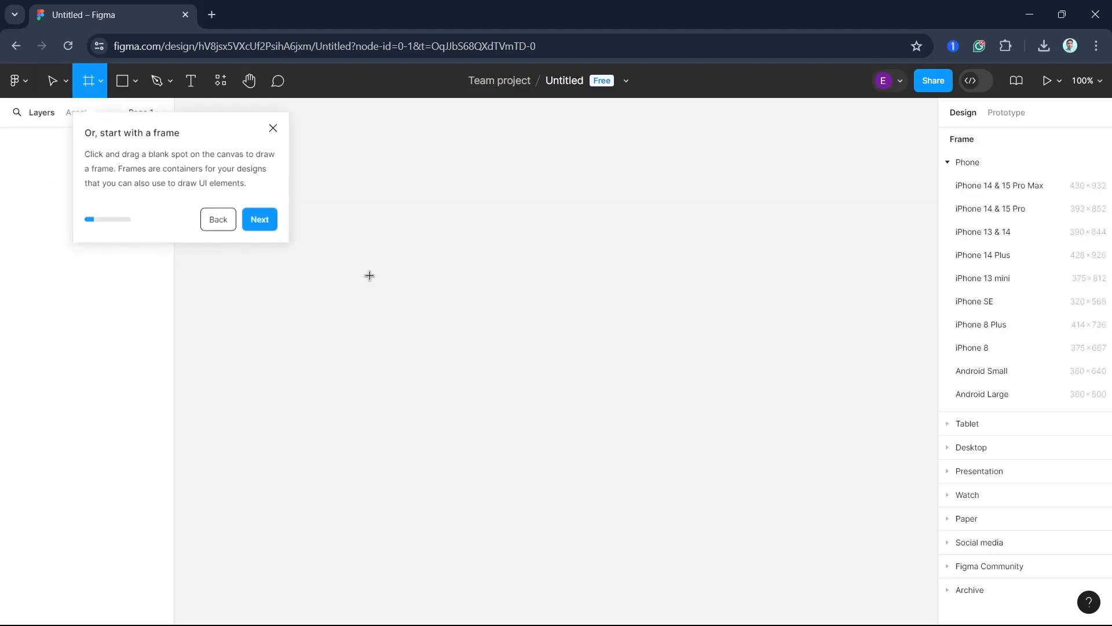
click(261, 226)
click(358, 210)
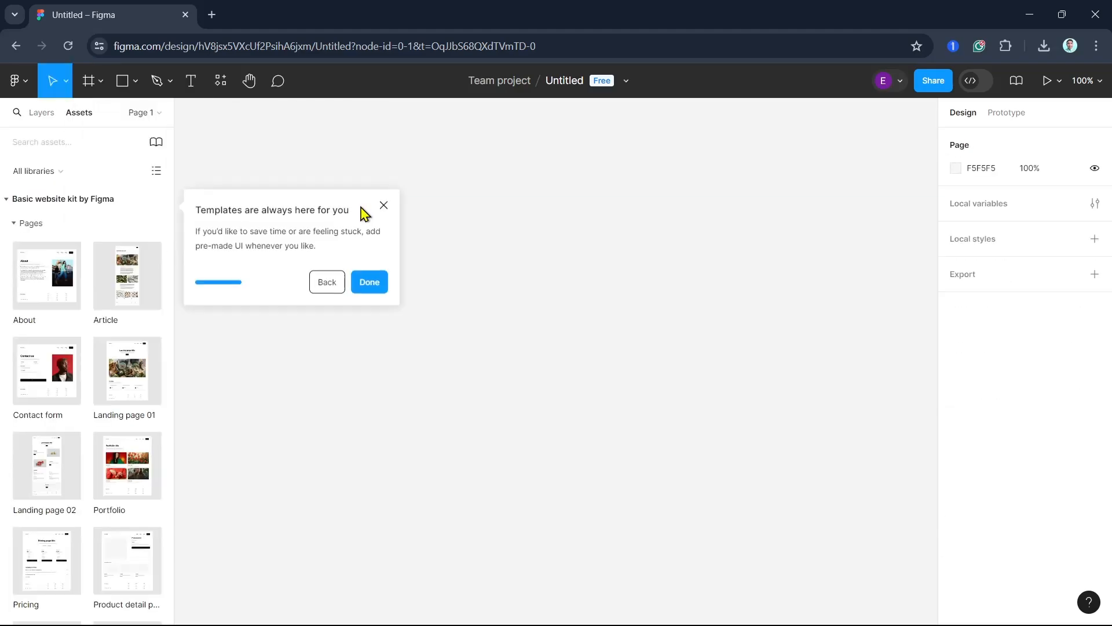
click(366, 276)
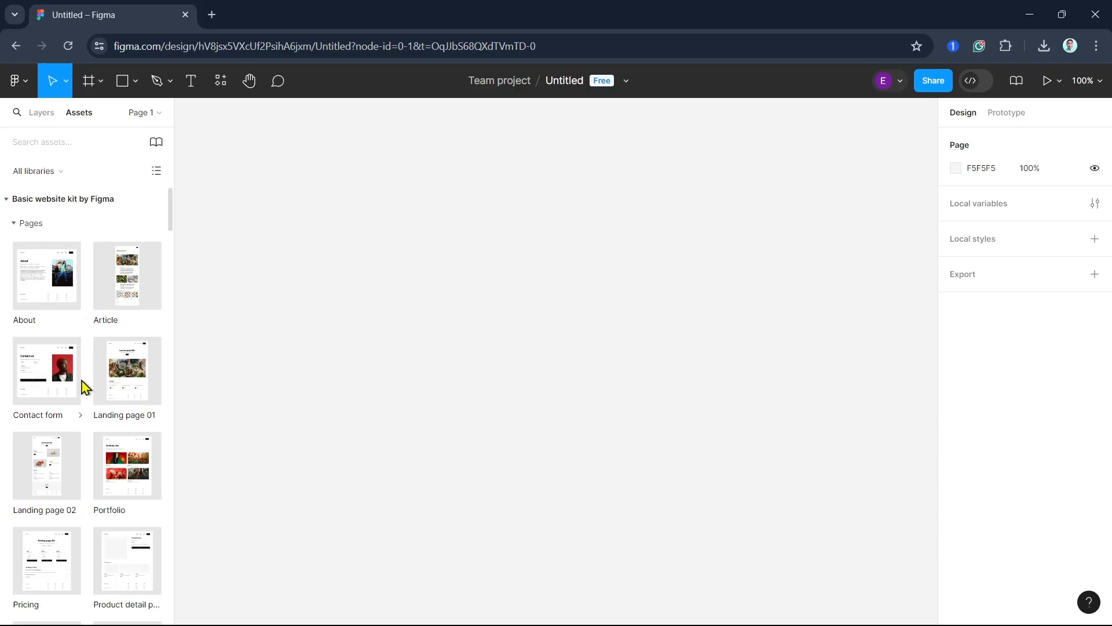
- Draw a frame about 721 × 463 on the canvas
scroll(86, 385, down, 8)
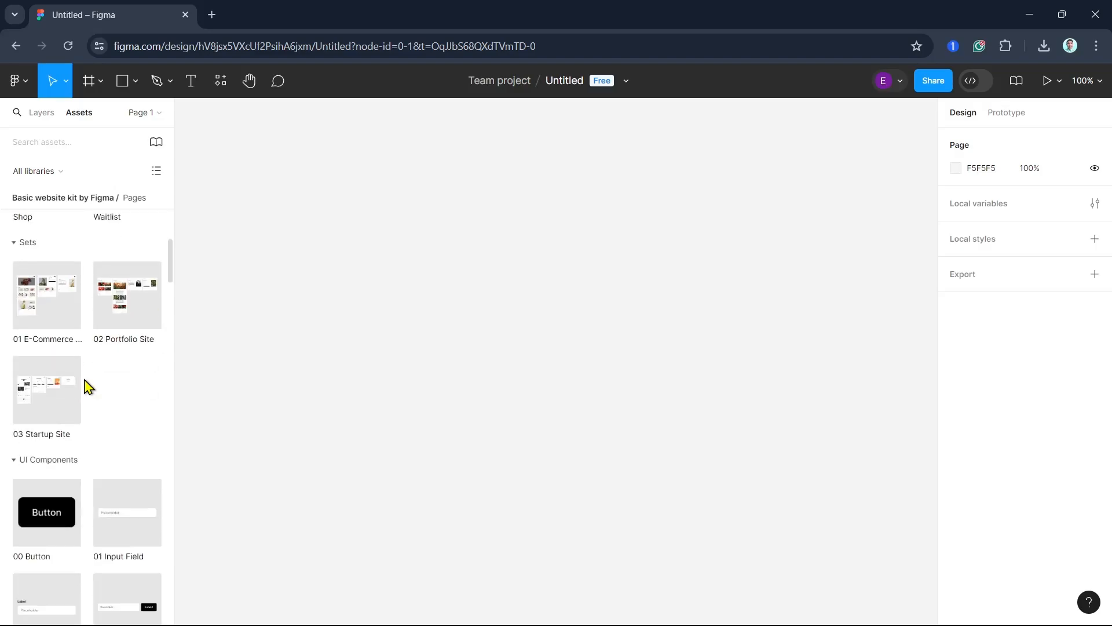
scroll(85, 385, up, 8)
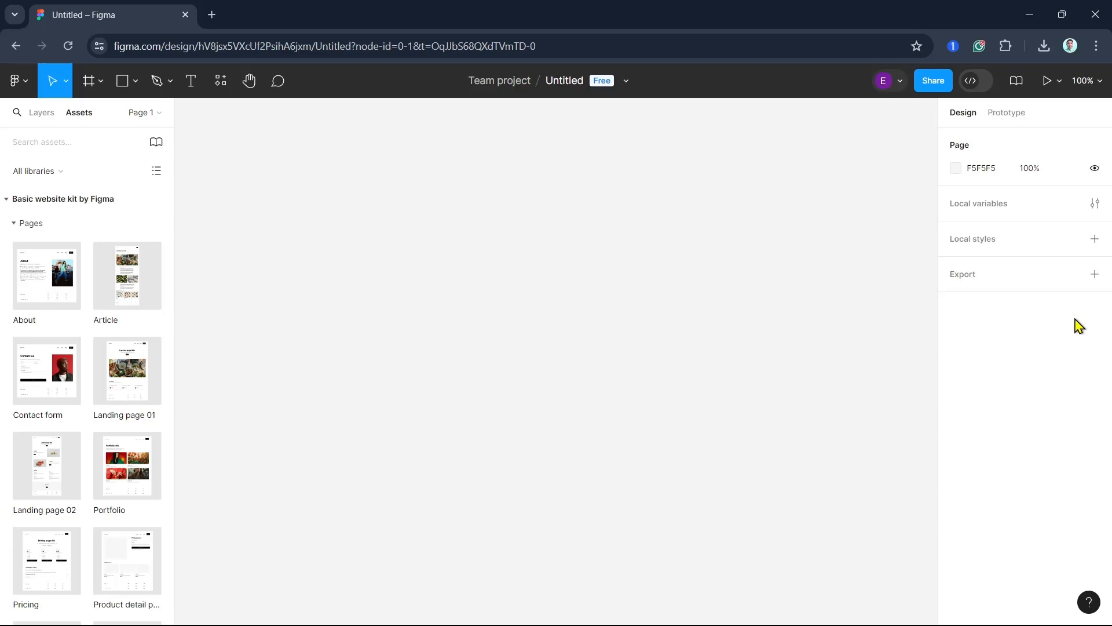
click(93, 87)
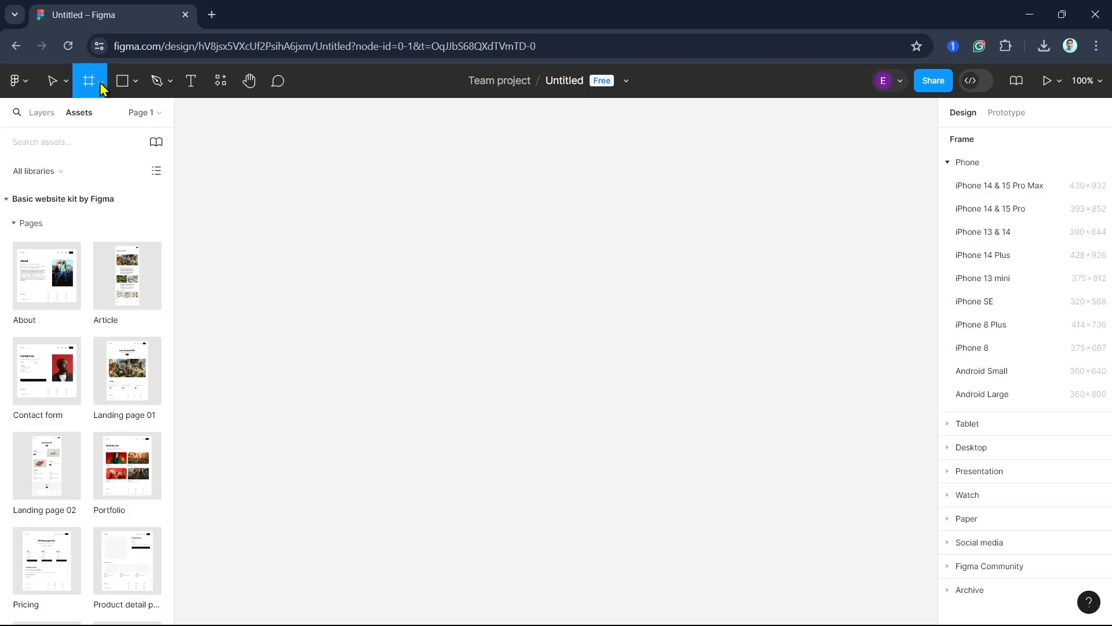
click(101, 84)
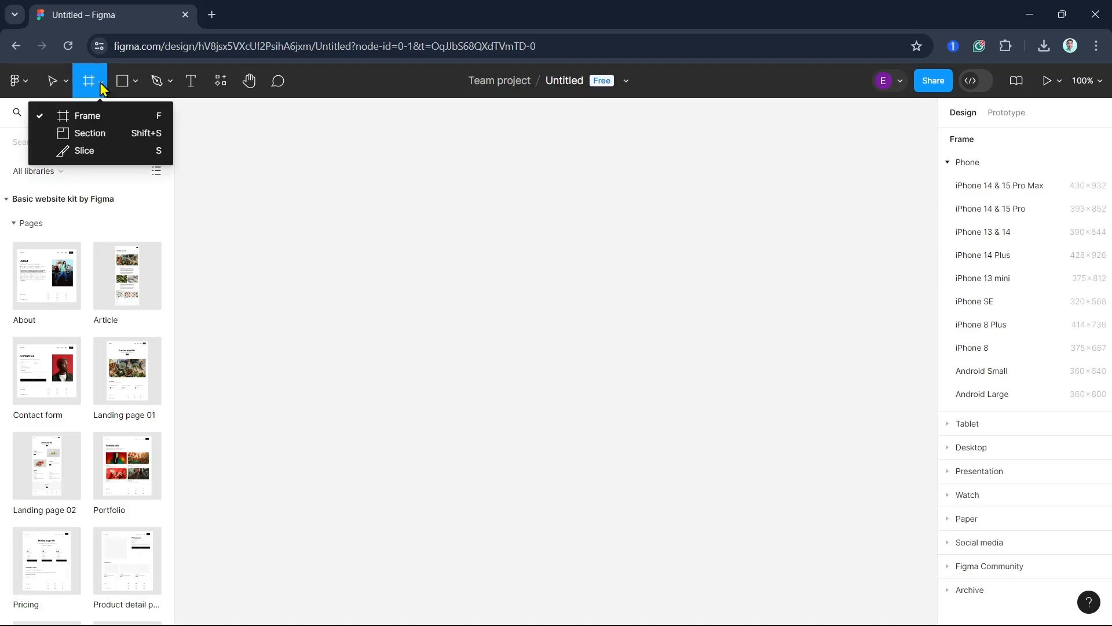
click(87, 116)
drag(307, 206, 828, 542)
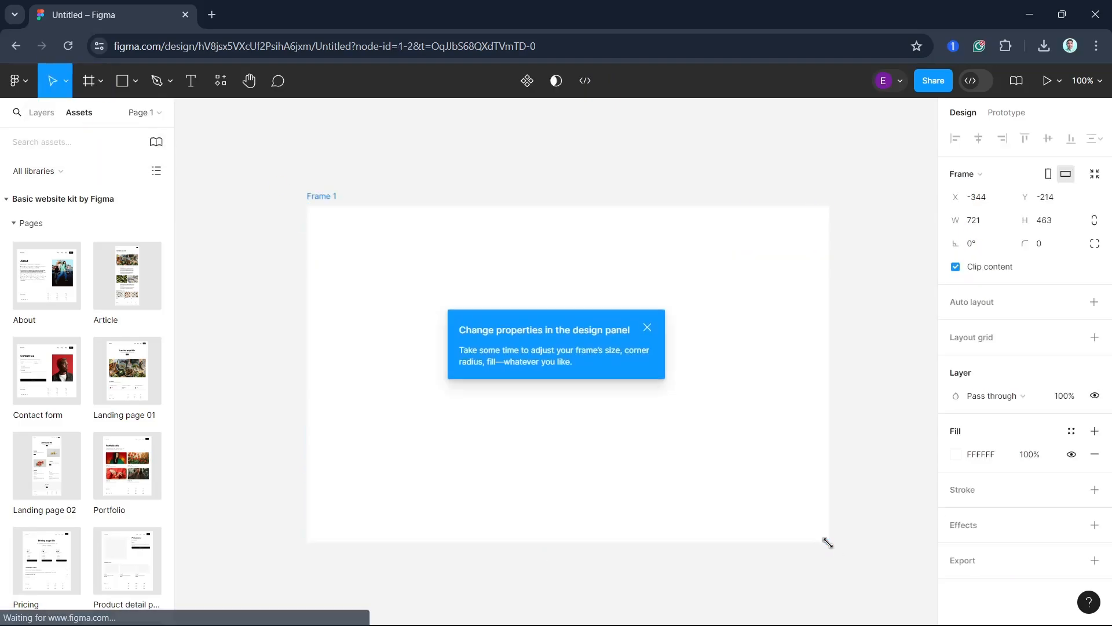
- Draw a rectangle about 519 × 297 inside the frame and add a text box reading QUICK HOW TO on it
click(99, 82)
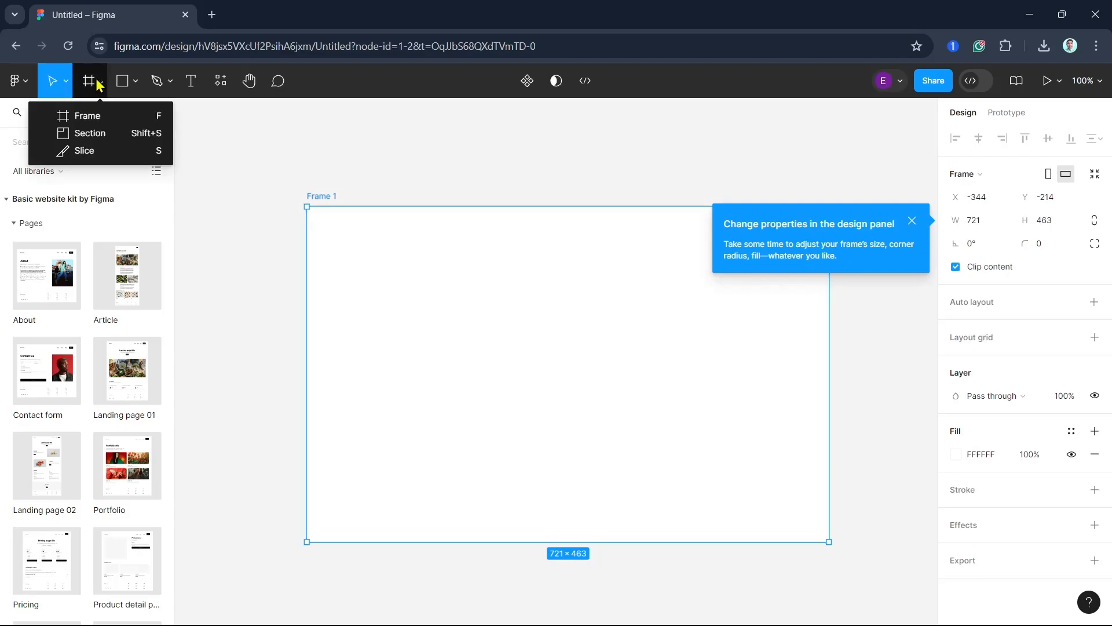
click(137, 81)
click(138, 83)
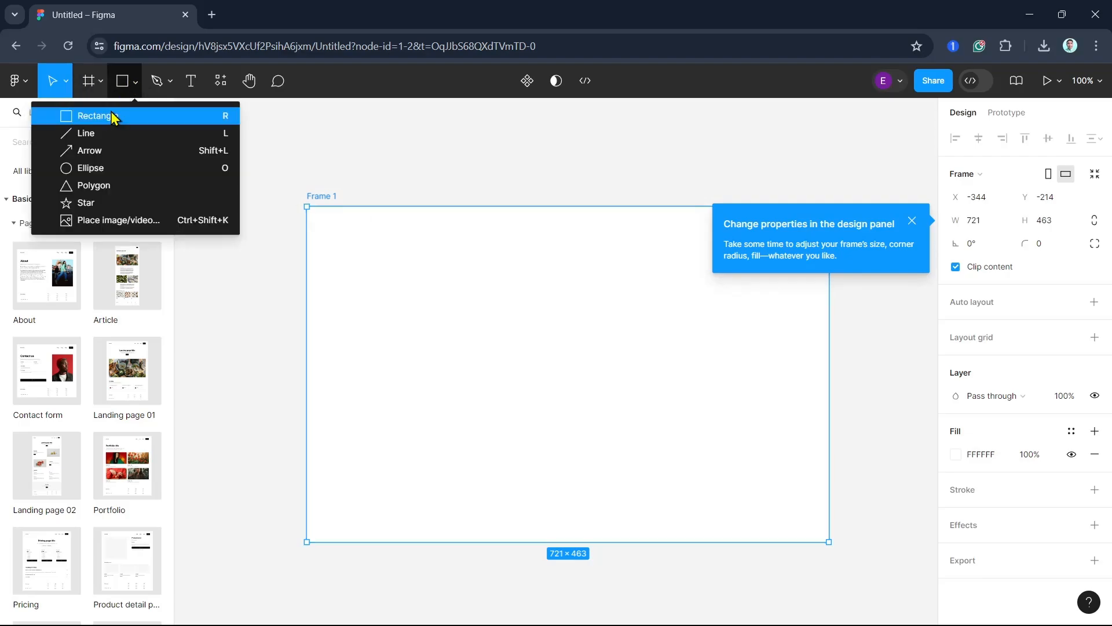
click(110, 112)
drag(367, 267, 744, 483)
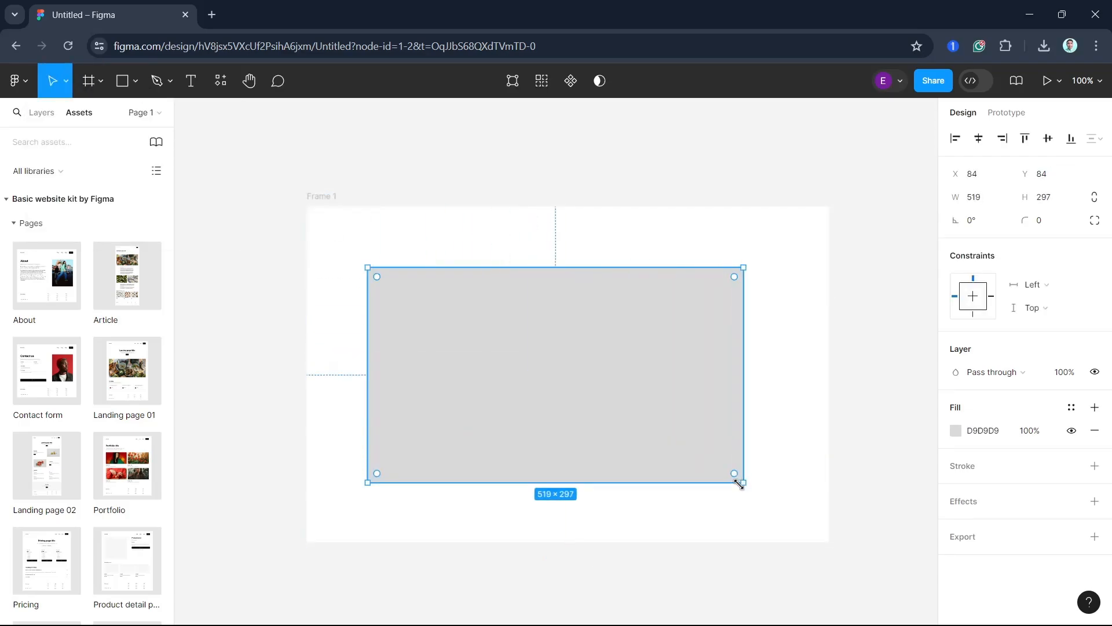
click(191, 85)
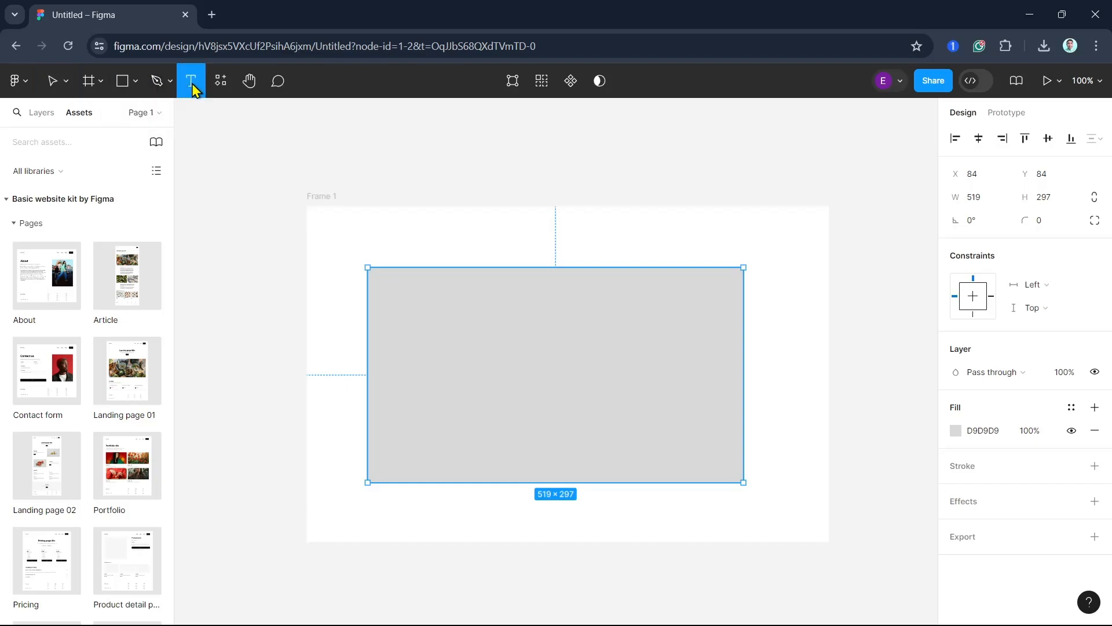
drag(432, 317, 669, 407)
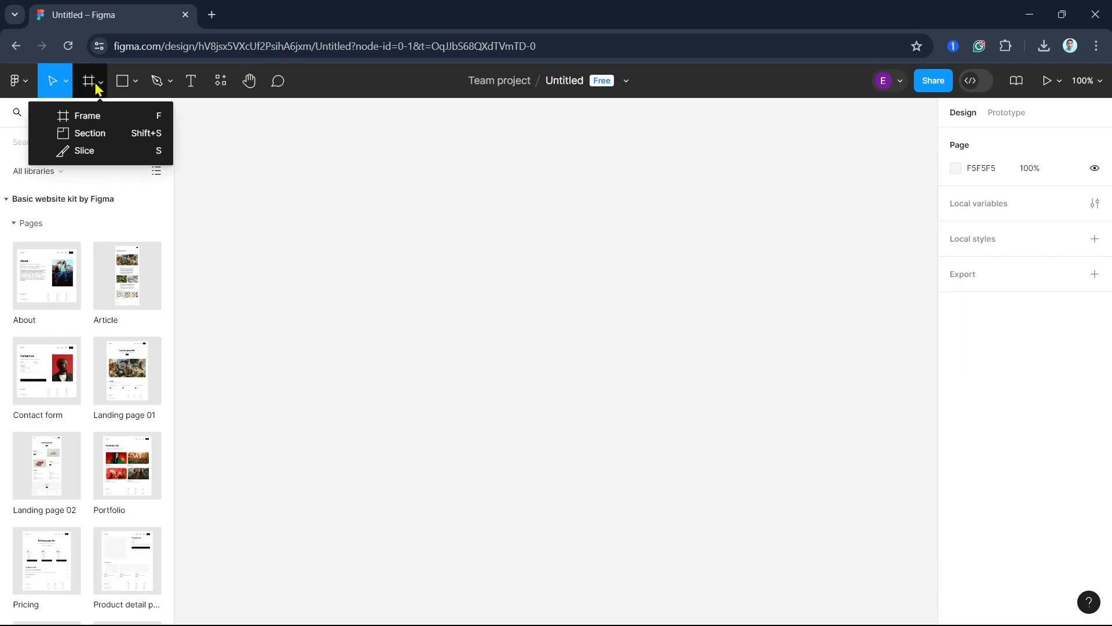
- Draw a new frame about 842 × 476 on the canvas
click(78, 114)
mouse_move(258, 203)
mouse_down()
mouse_move(889, 561)
mouse_move(867, 547)
mouse_up()
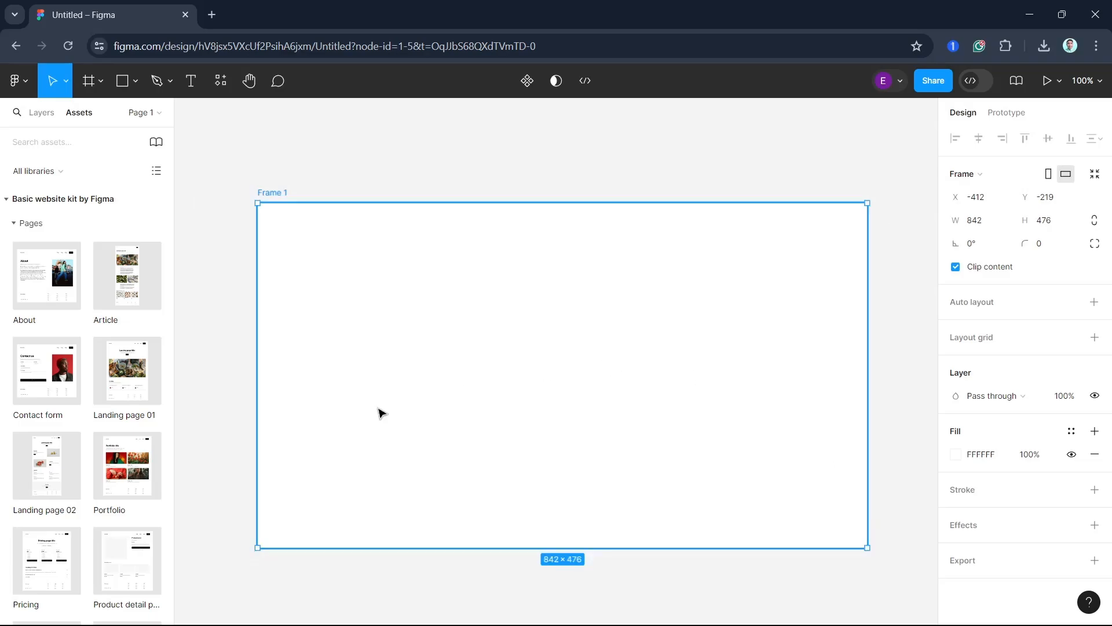
- Insert the About page template from the Basic website kit and position it over Frame 1
click(55, 301)
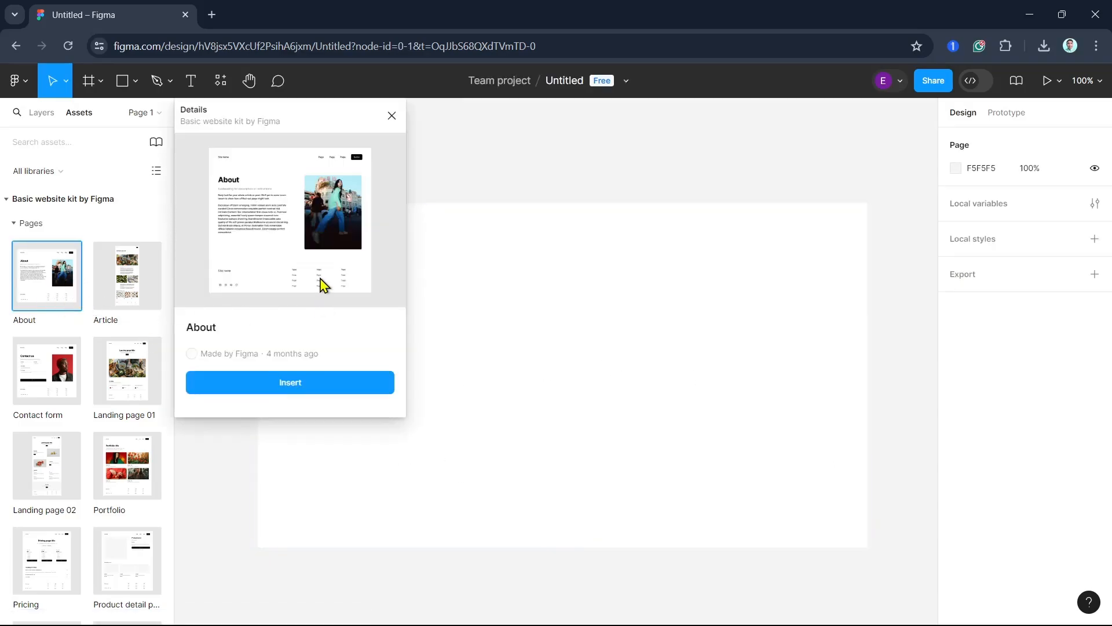
drag(45, 279, 533, 354)
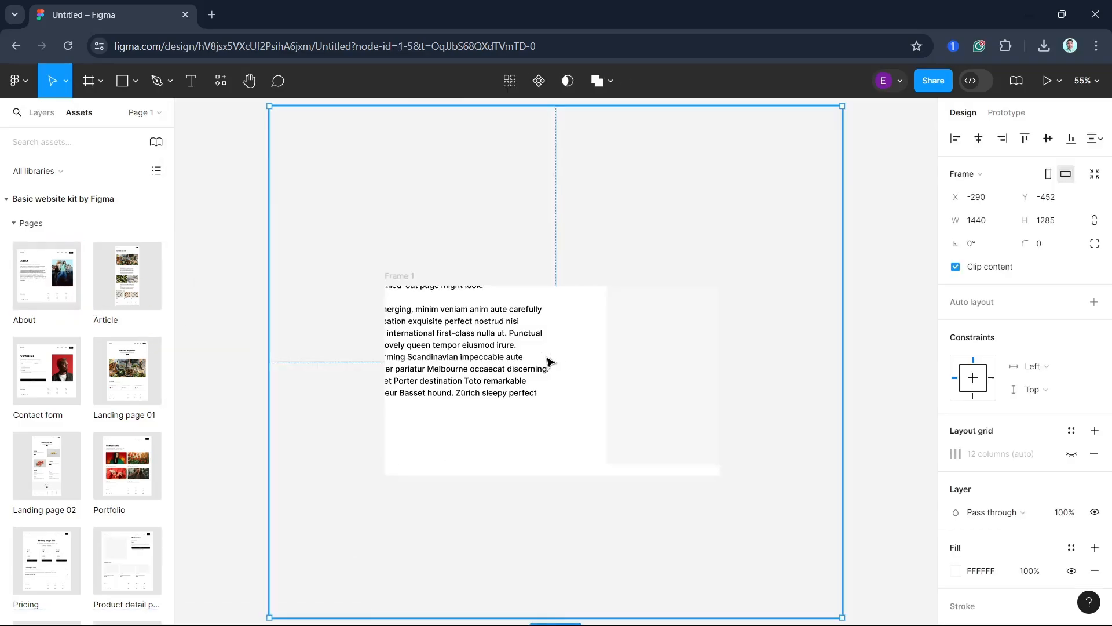
drag(453, 376, 574, 426)
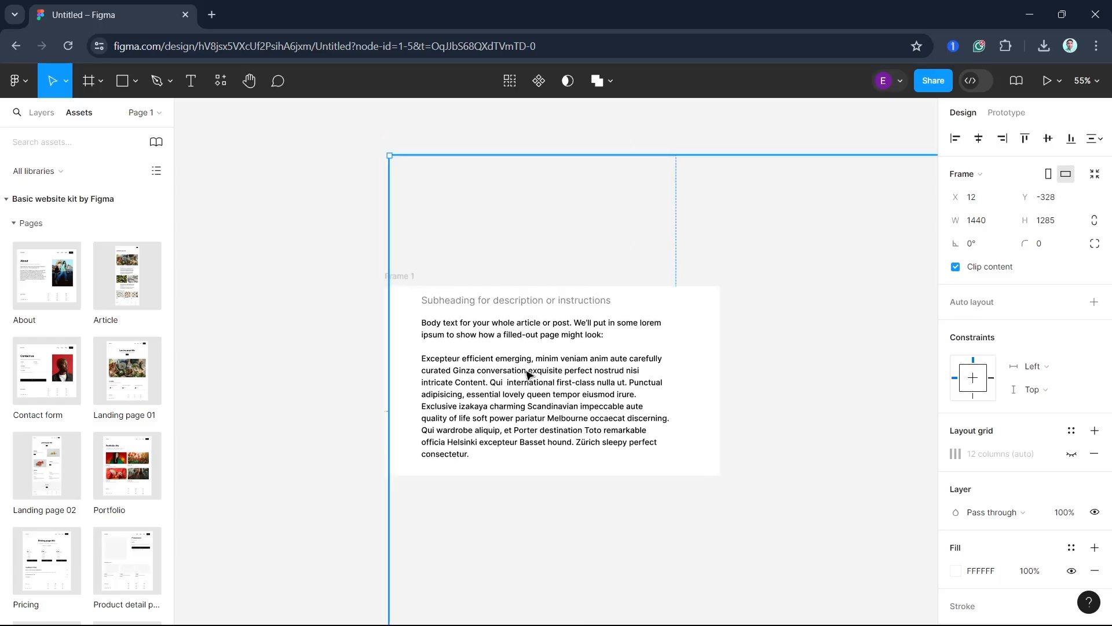
drag(391, 158, 343, 206)
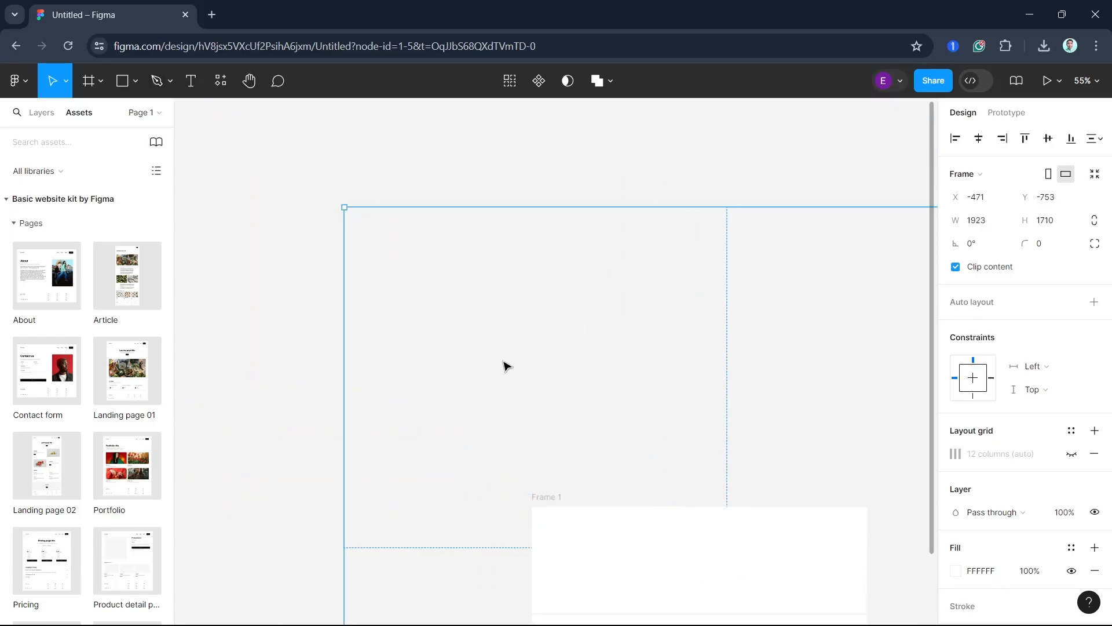
drag(661, 535, 539, 504)
drag(205, 148, 502, 380)
drag(708, 412, 509, 202)
drag(774, 375, 857, 380)
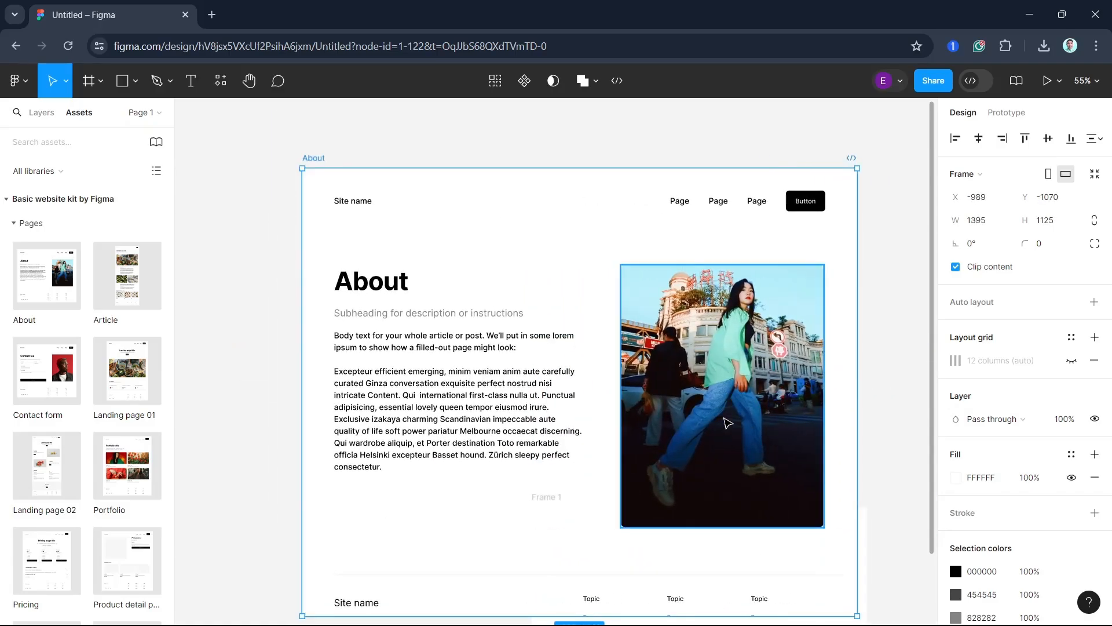
- Try to change the About heading text to About Us
double_click(499, 405)
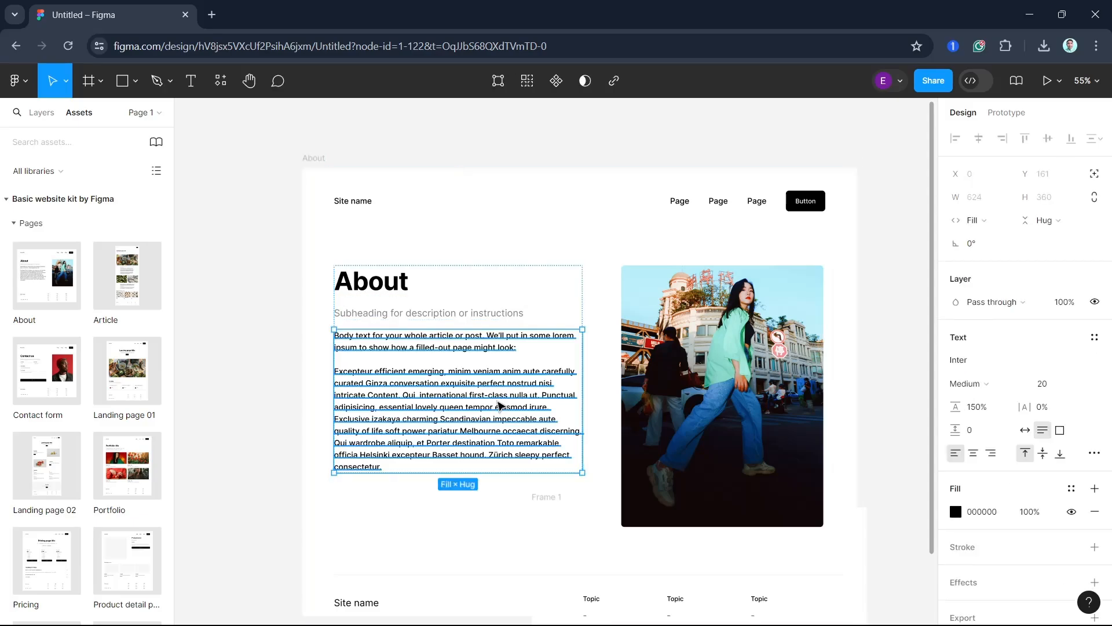
double_click(384, 284)
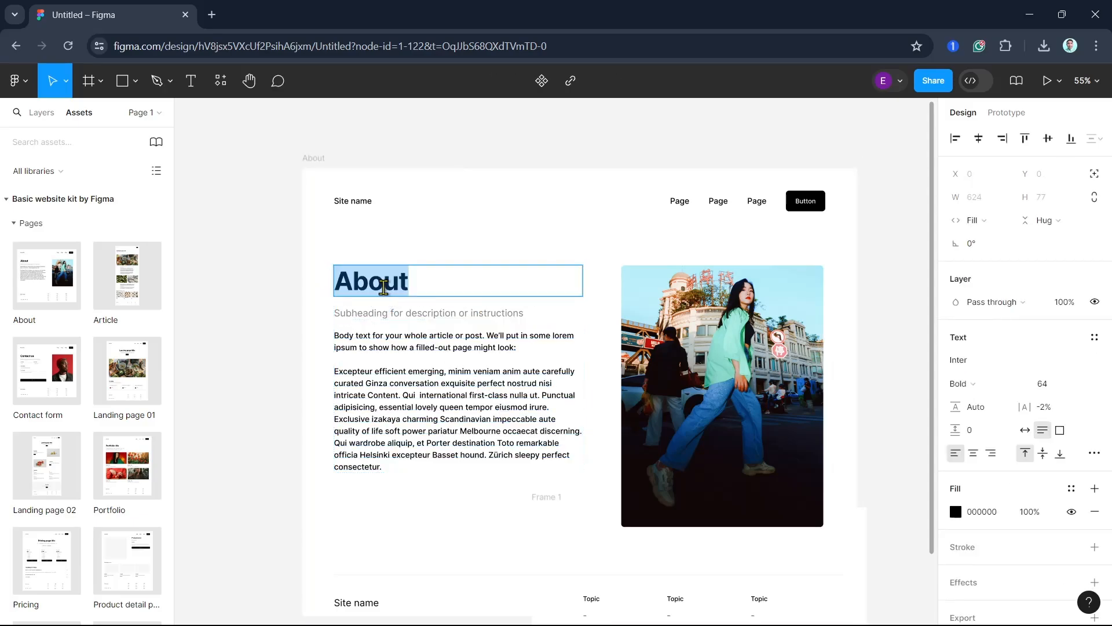
text(abOUT)
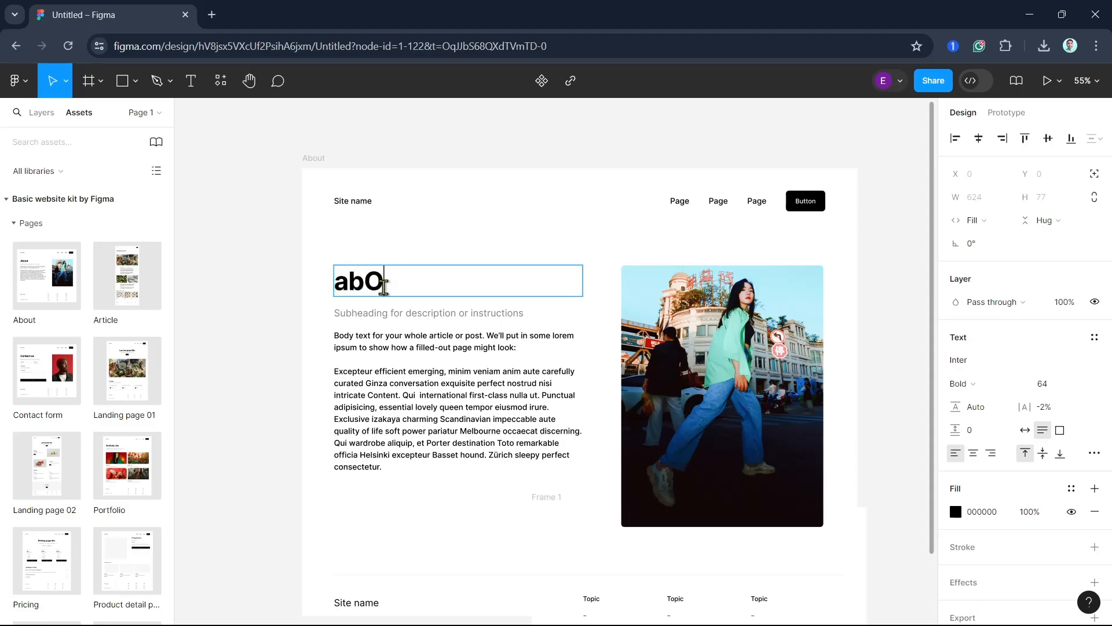
key(BackSpace)
key(BackSpace)
key(BackSpace)
key(BackSpace)
key(BackSpace)
text(Abpo)
key(BackSpace)
key(BackSpace)
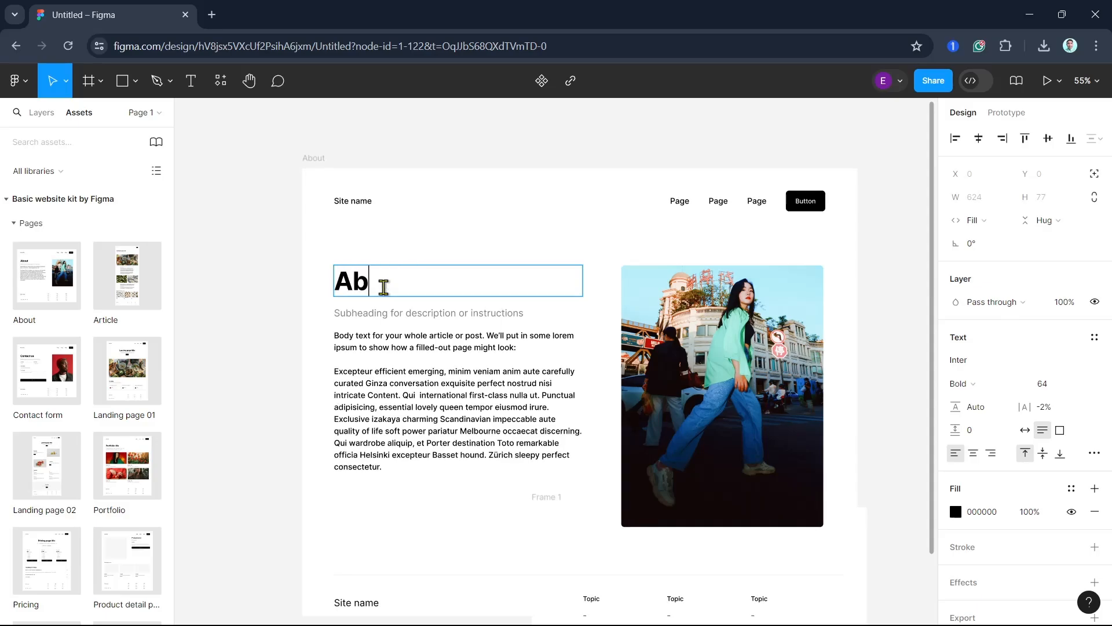
text(out Us)
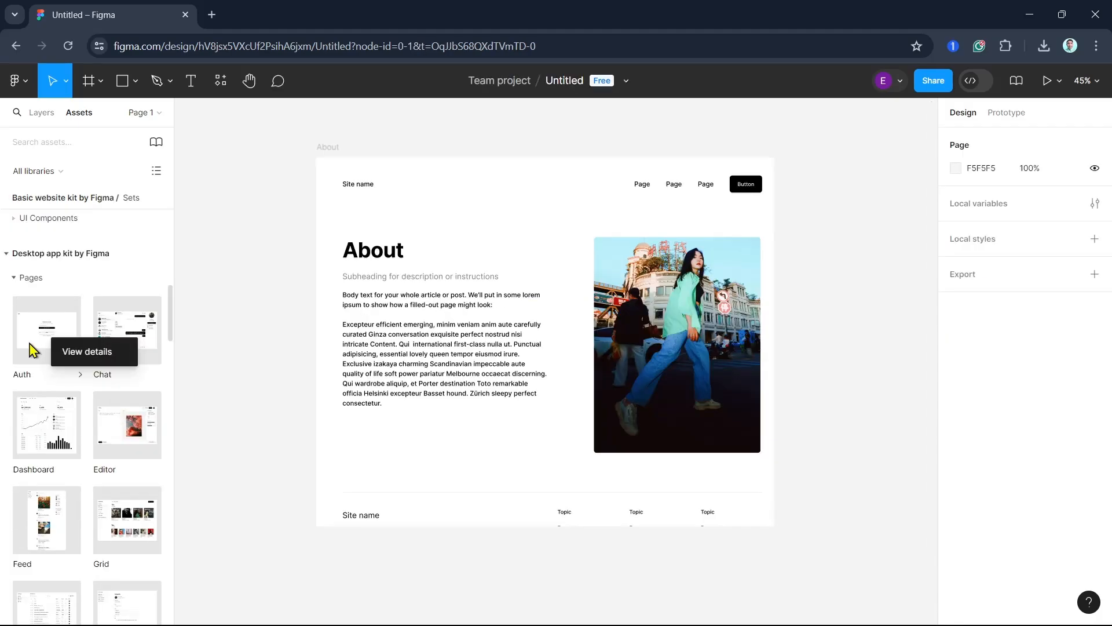
- Insert the 00 Button component from UI Components below the About body text
click(26, 219)
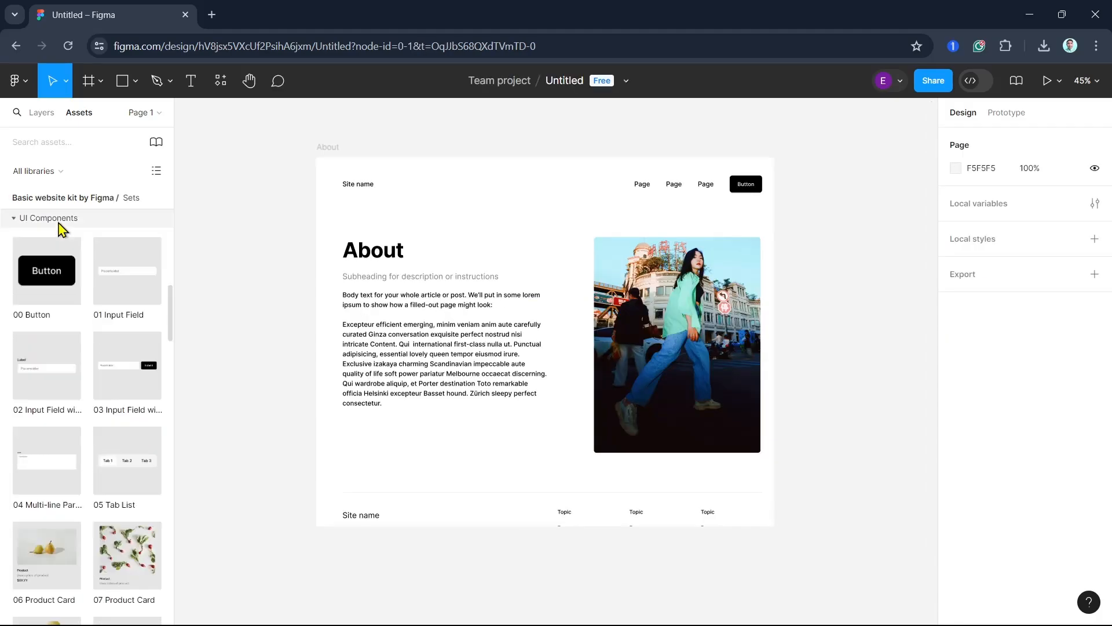
click(44, 277)
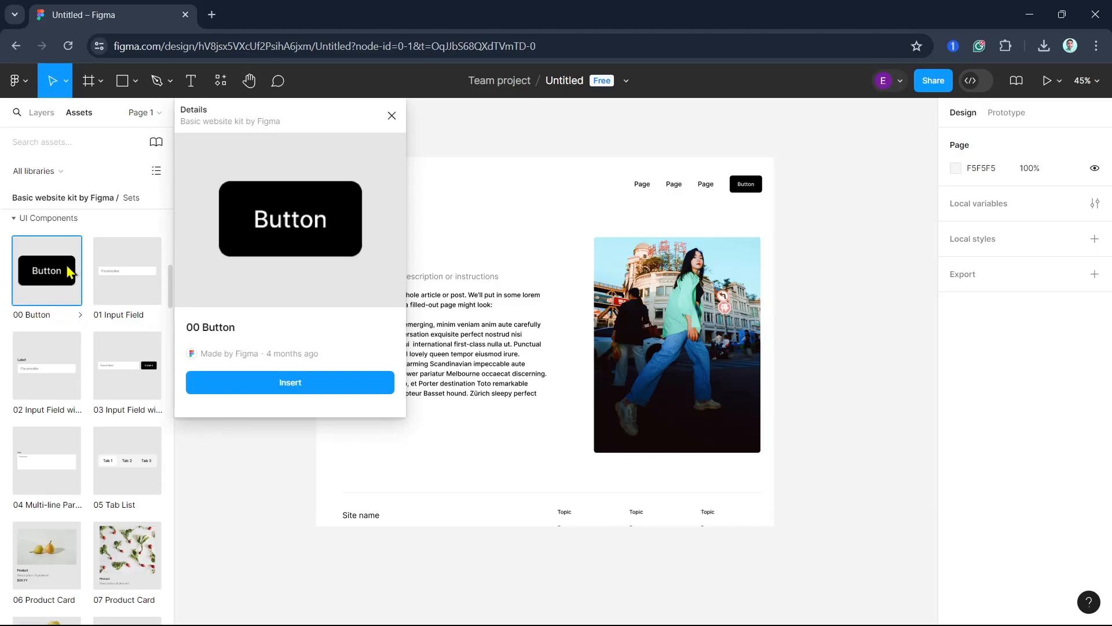
drag(70, 277, 443, 440)
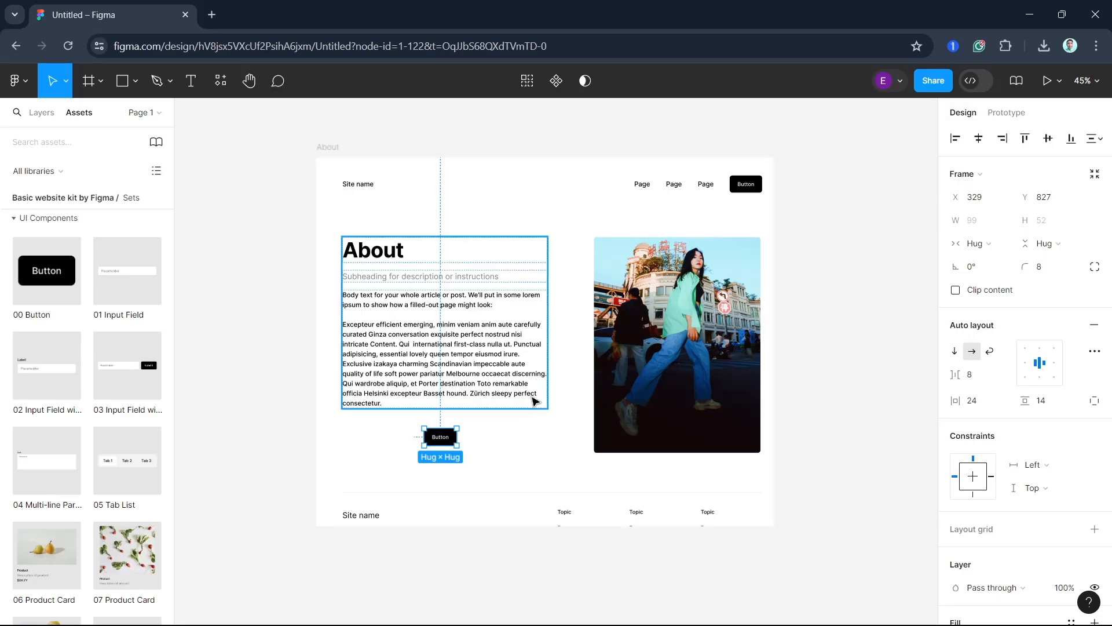
- Open the prototype settings for the selected button
click(26, 83)
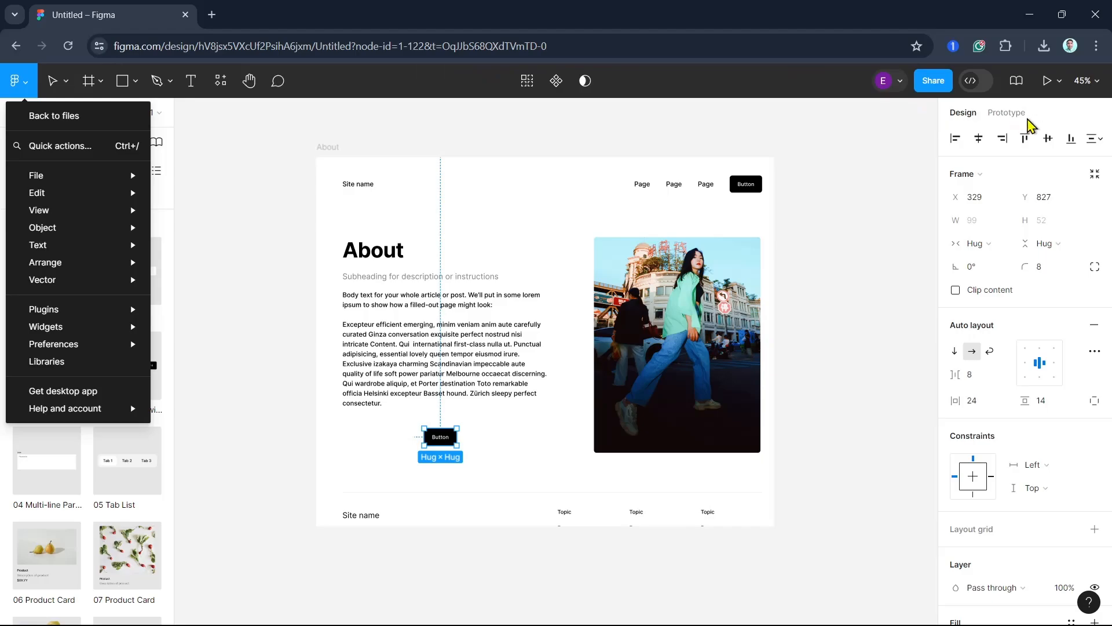
click(1027, 118)
click(1007, 113)
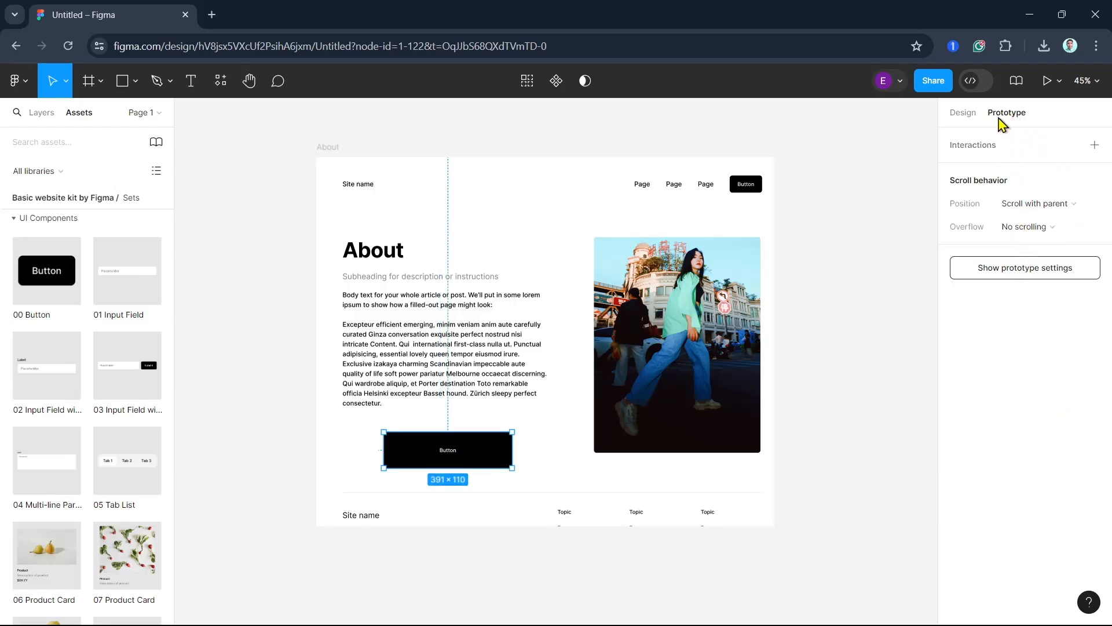
- Open the prototype presentation in a new browser tab, then close that tab
click(1047, 80)
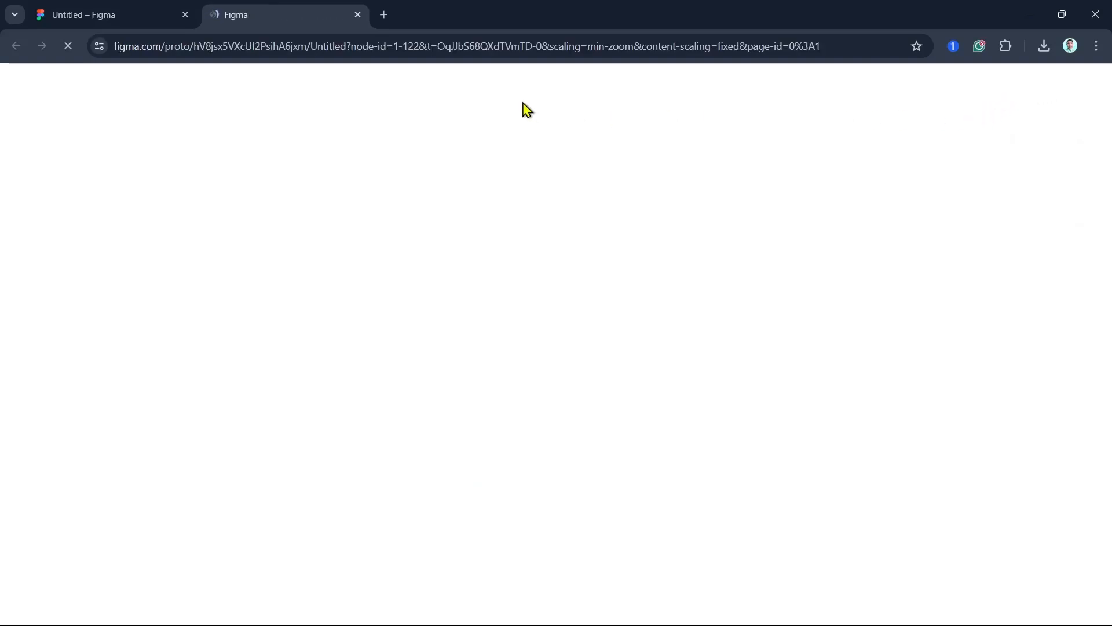
click(358, 15)
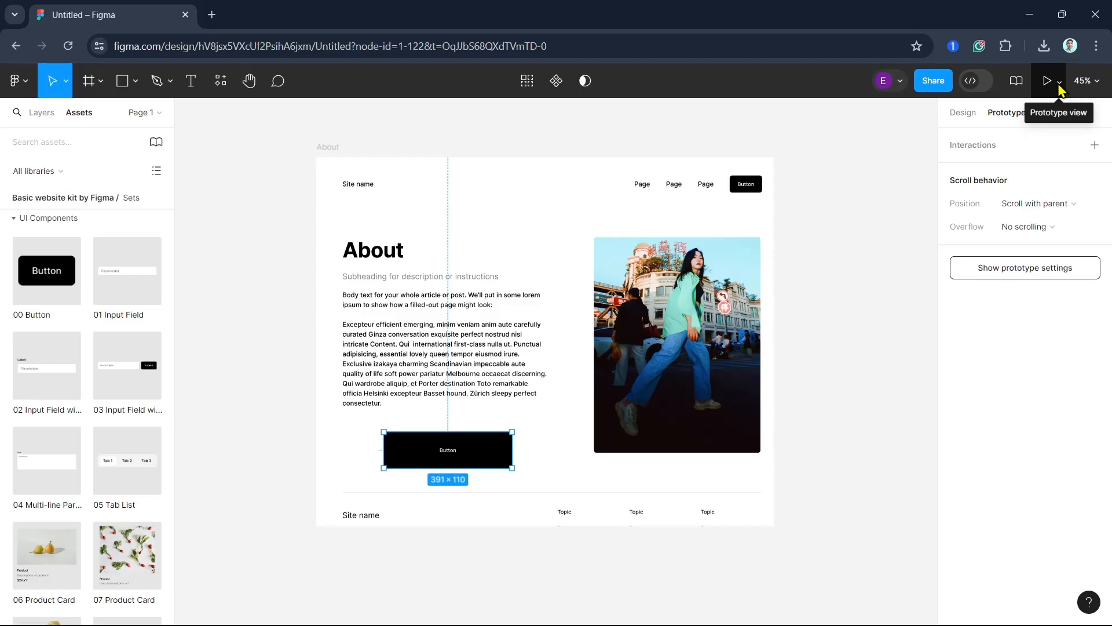
- Open the sharing options for the About frame, close them, and reselect the About frame
click(933, 81)
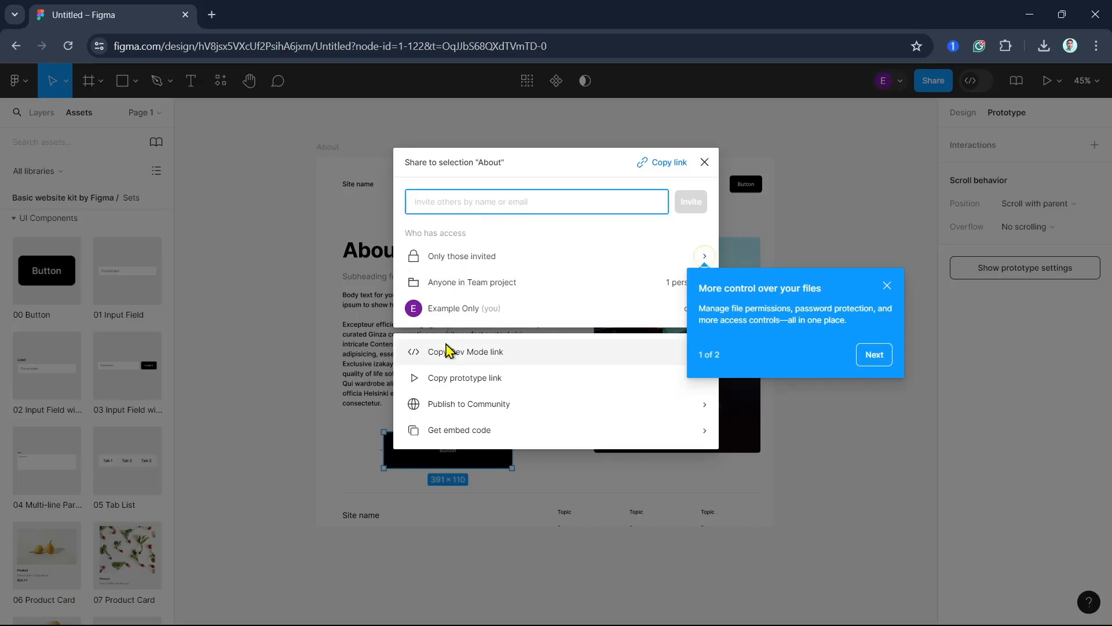
click(322, 355)
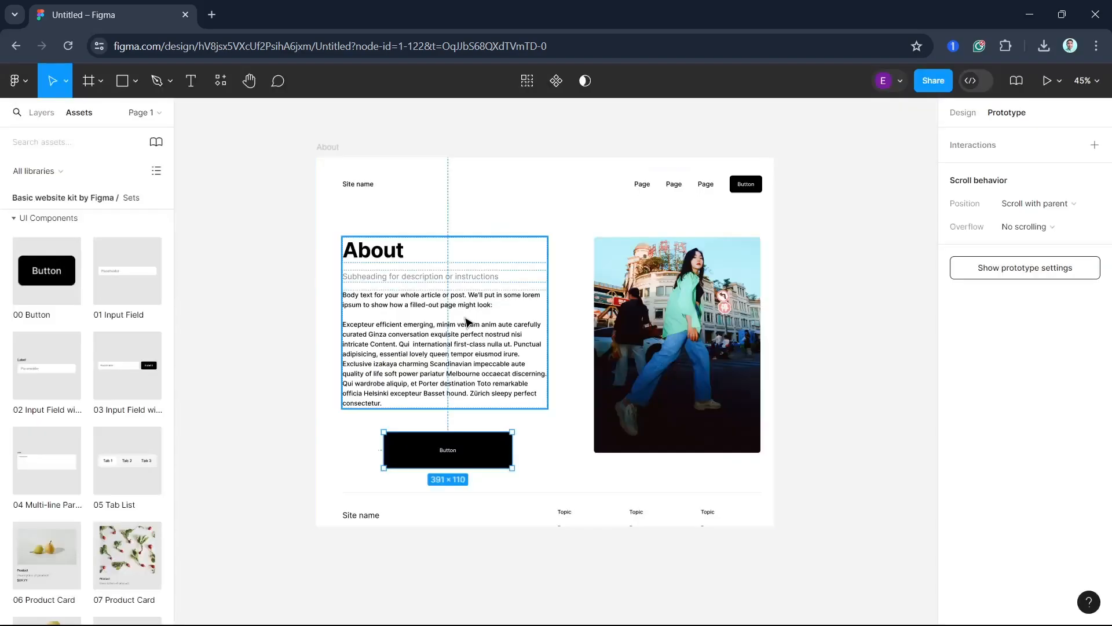
click(563, 235)
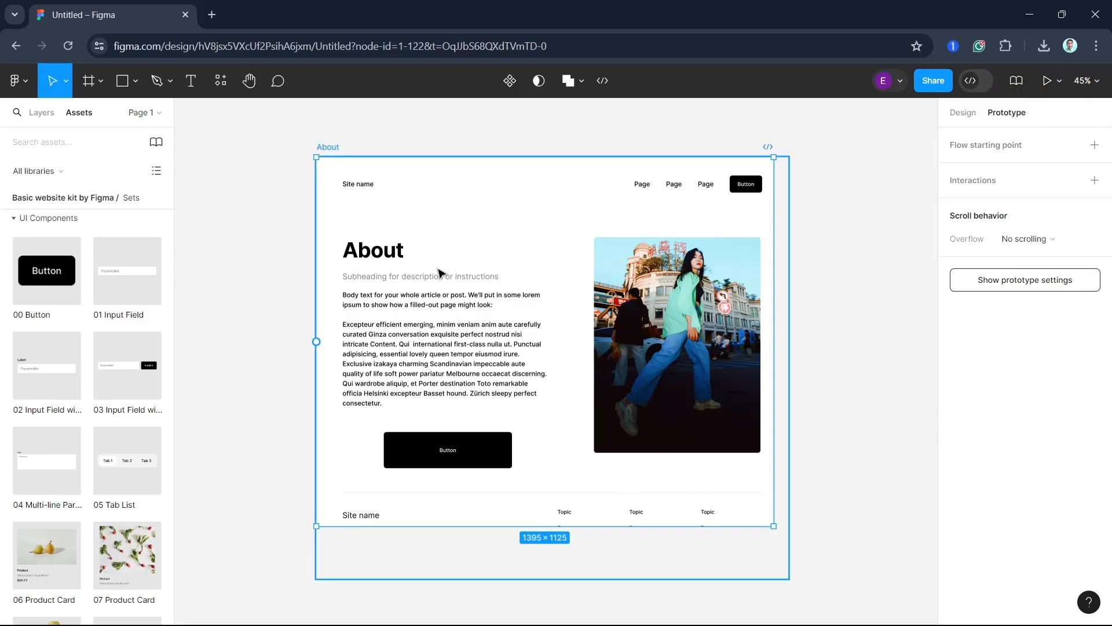
drag(243, 152, 877, 585)
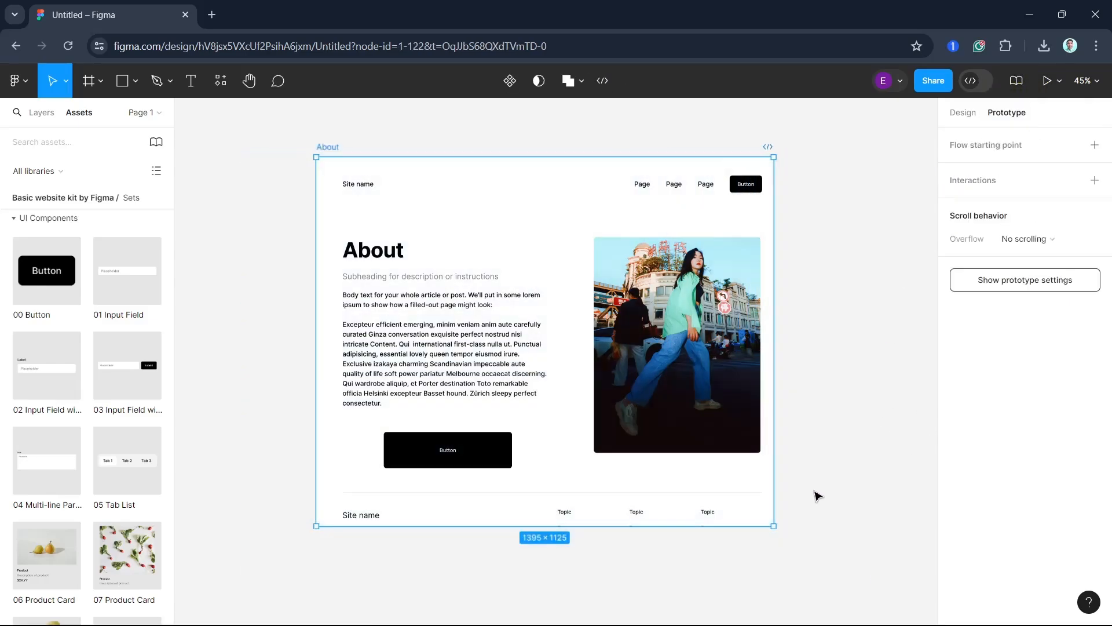
click(900, 84)
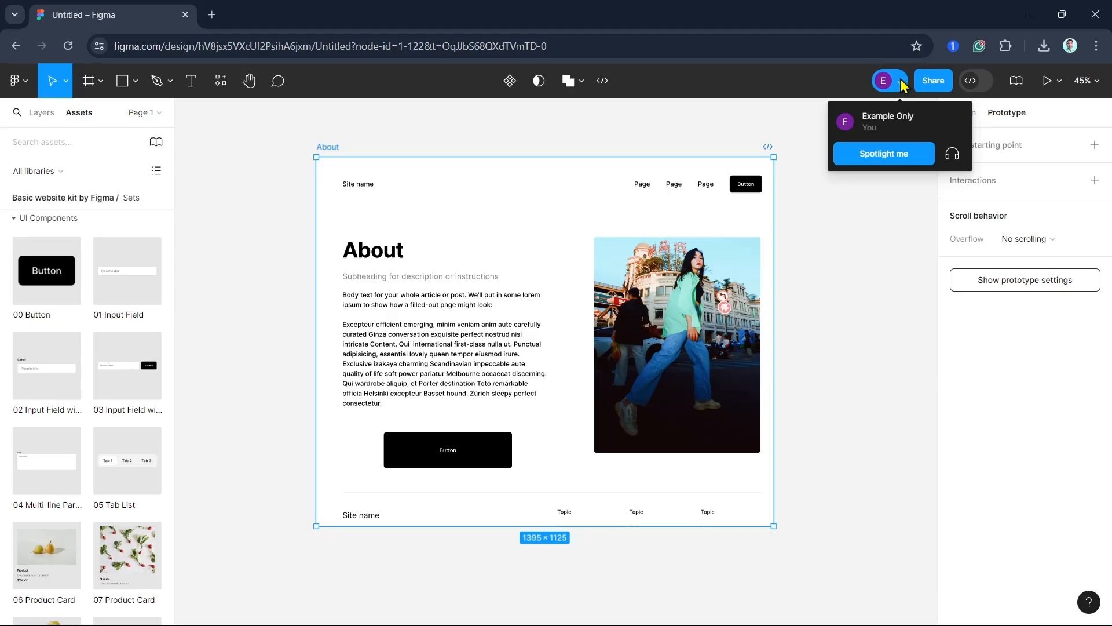
click(901, 84)
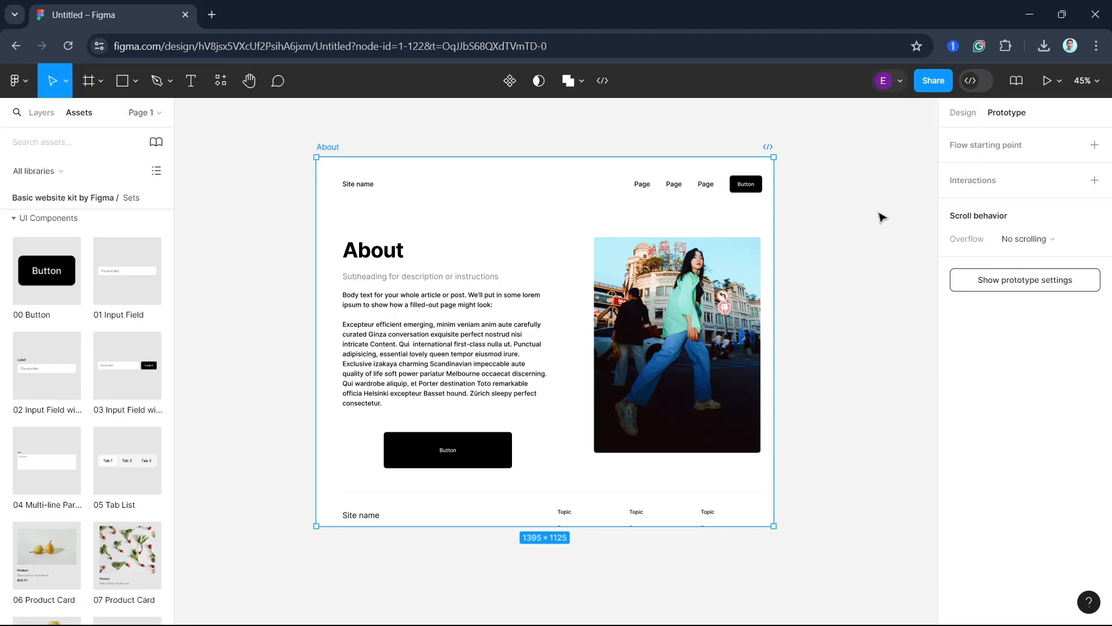
click(15, 84)
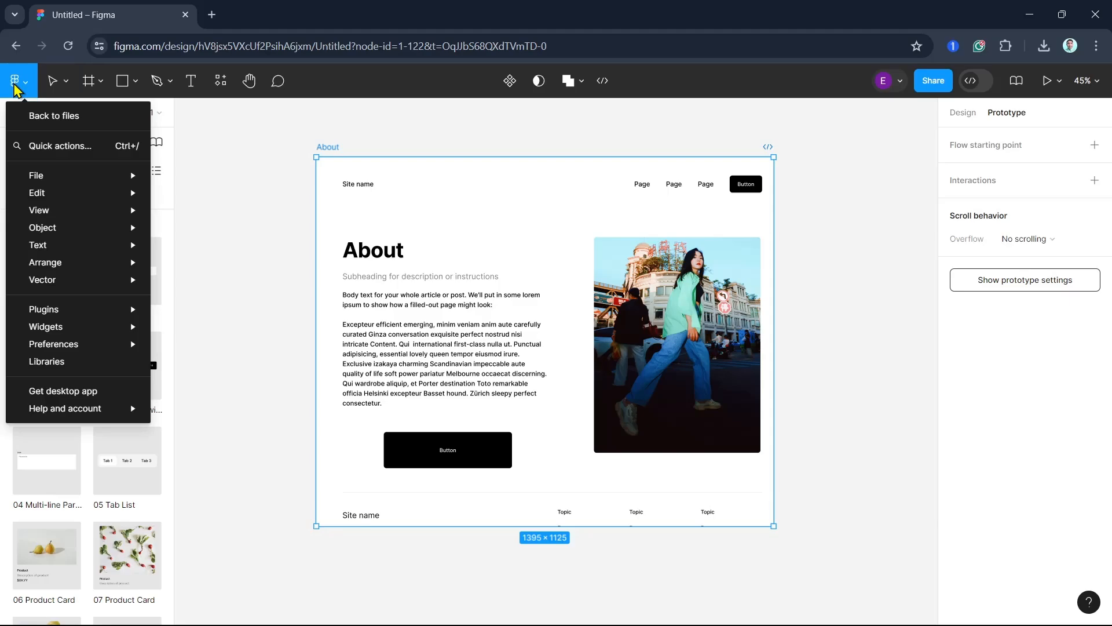
click(865, 352)
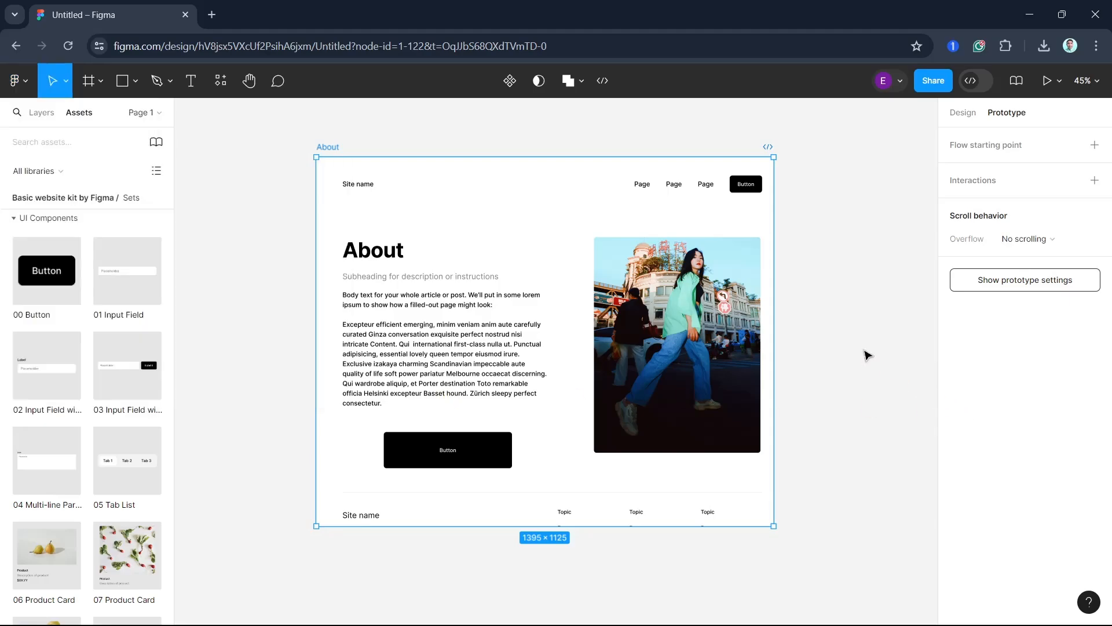